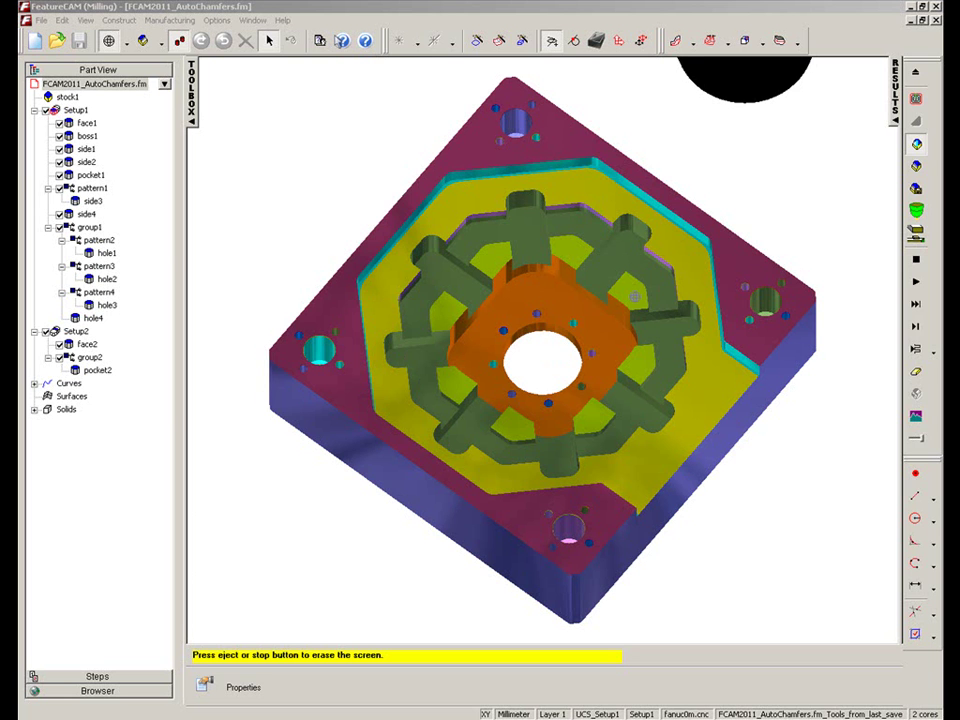
# Step: Stop the finished machining simulation to return to the solid model and bring the whole part into view
pyautogui.scroll(2, 519, 286)
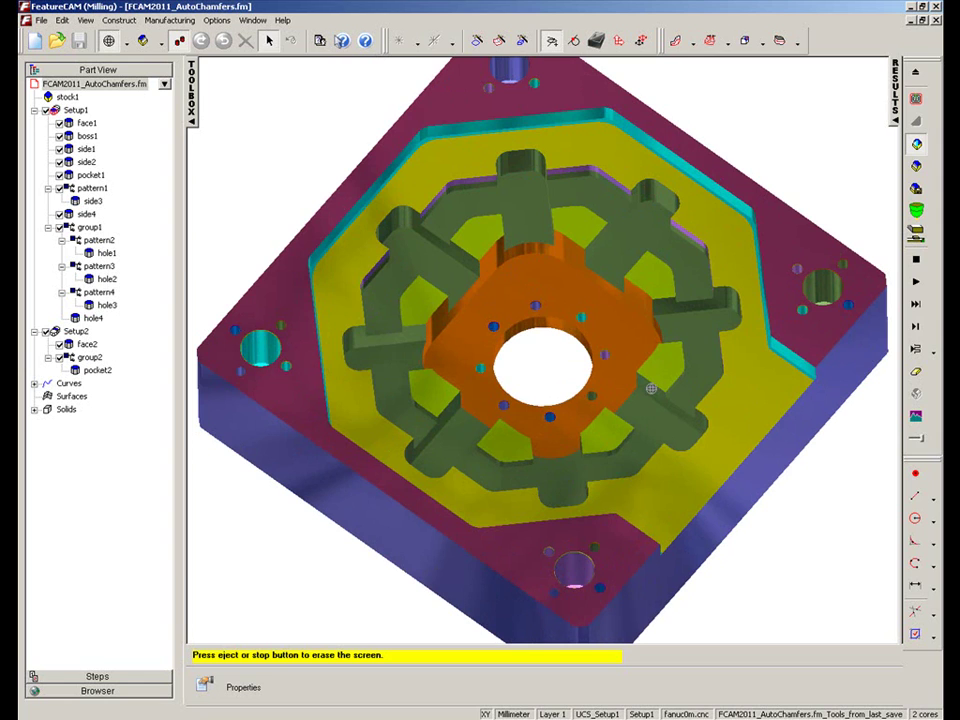
pyautogui.click(917, 261)
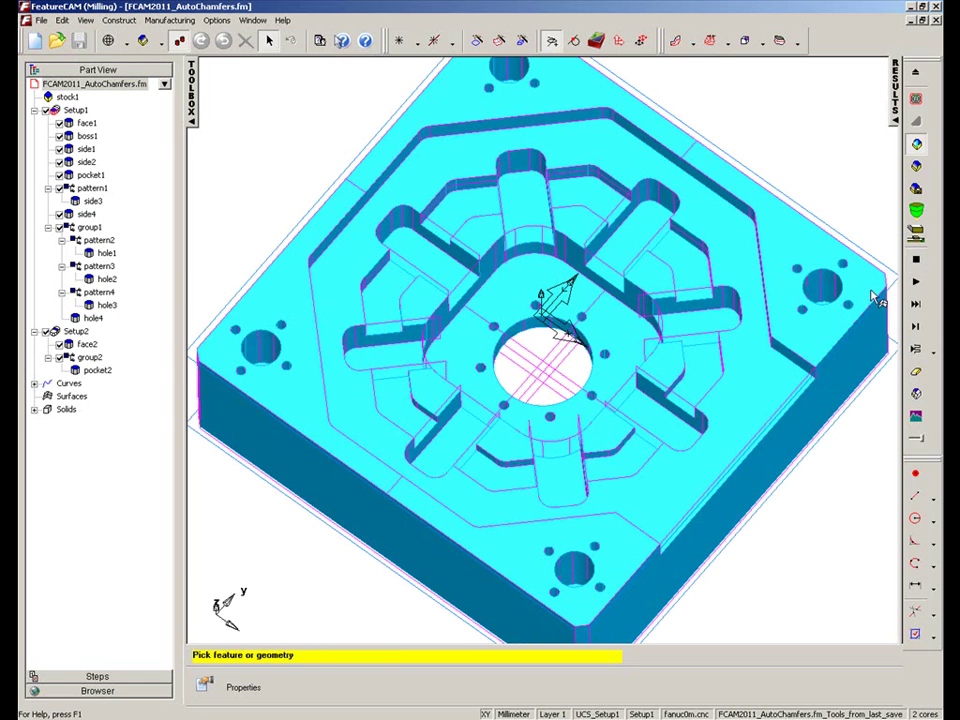
pyautogui.moveTo(530, 440); pyautogui.dragTo(495, 402, button='middle')
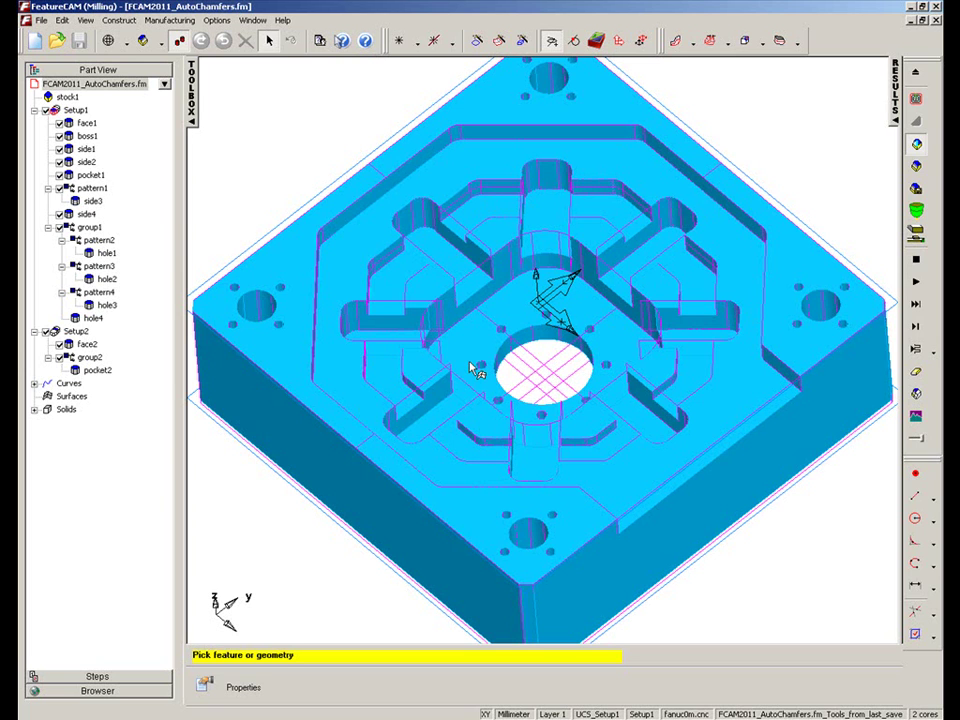
pyautogui.scroll(-3, 510, 266)
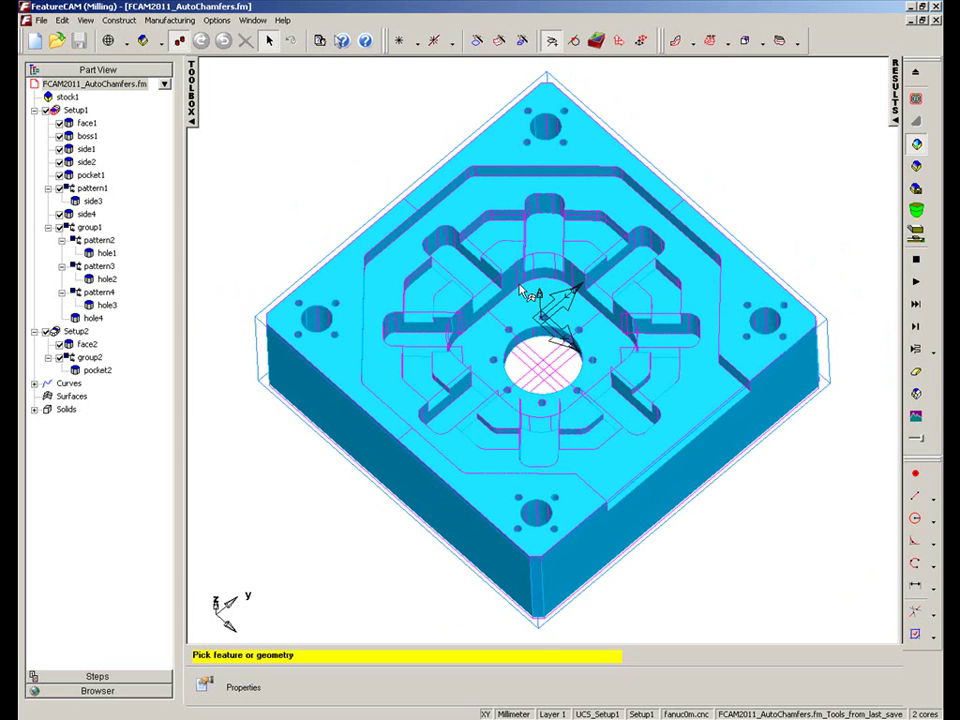
# Step: Create grouped chamfer features with FeatureRECOGNITION on all recognized edges, 0.3 mm wide, excluding holes larger than 25 mm in diameter
pyautogui.click(588, 44)
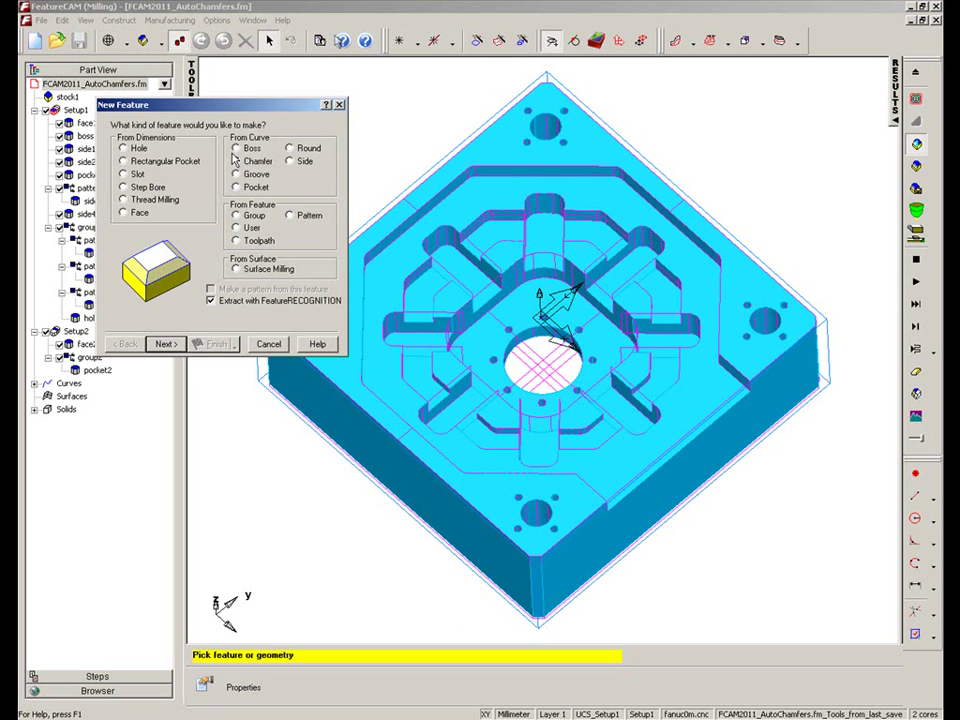
pyautogui.click(164, 345)
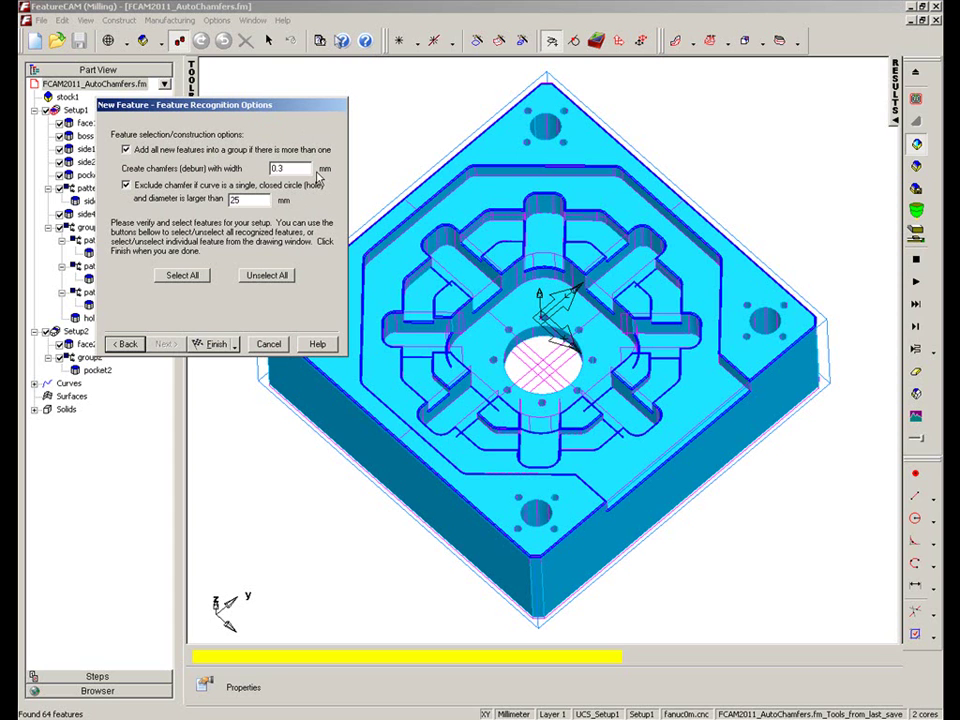
pyautogui.click(182, 276)
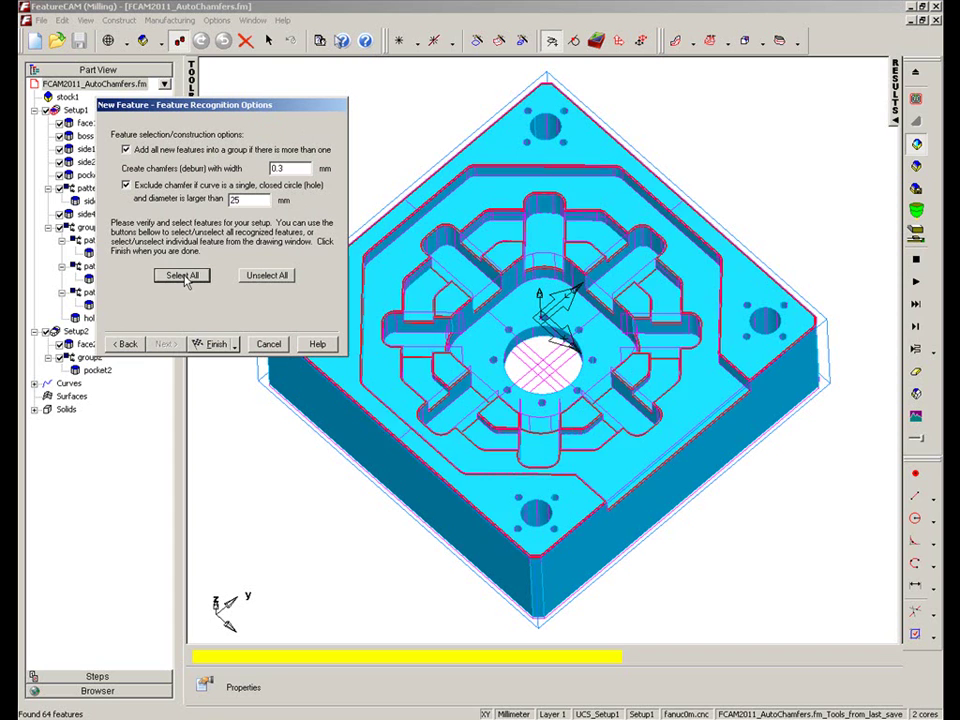
pyautogui.click(212, 345)
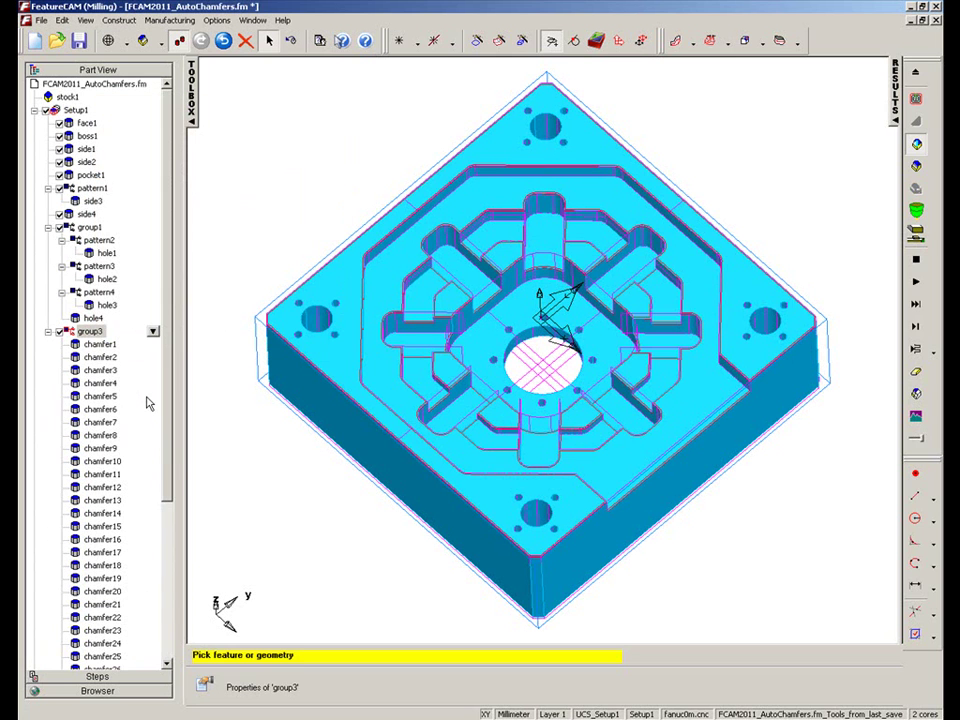
# Step: Open the tool settings of the finish operation for chamfer1 in the new chamfer group
pyautogui.click(47, 332)
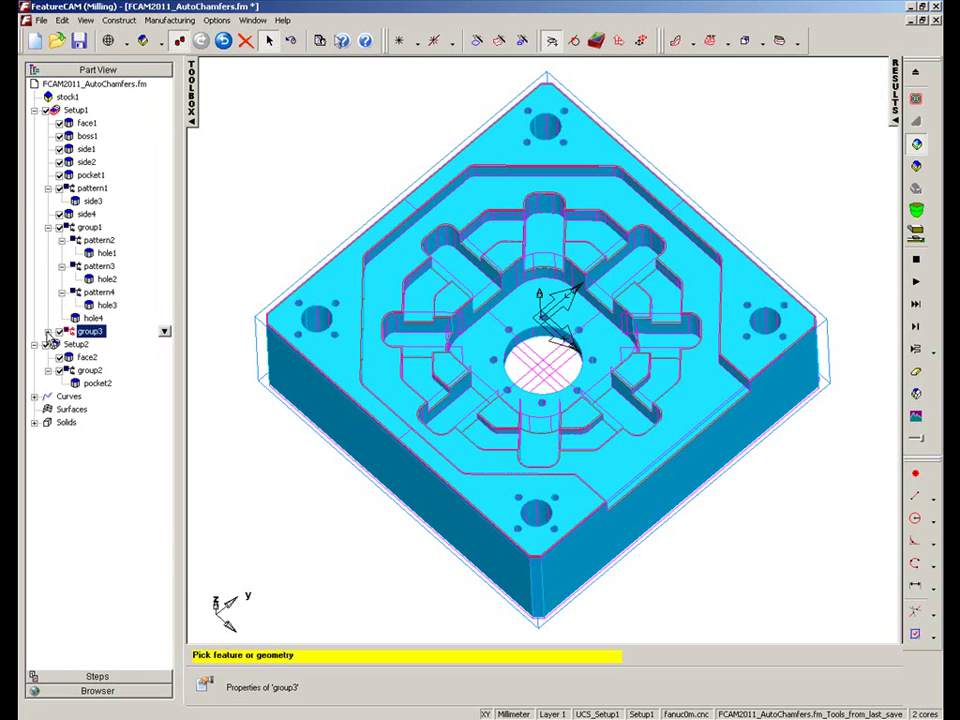
pyautogui.click(47, 332)
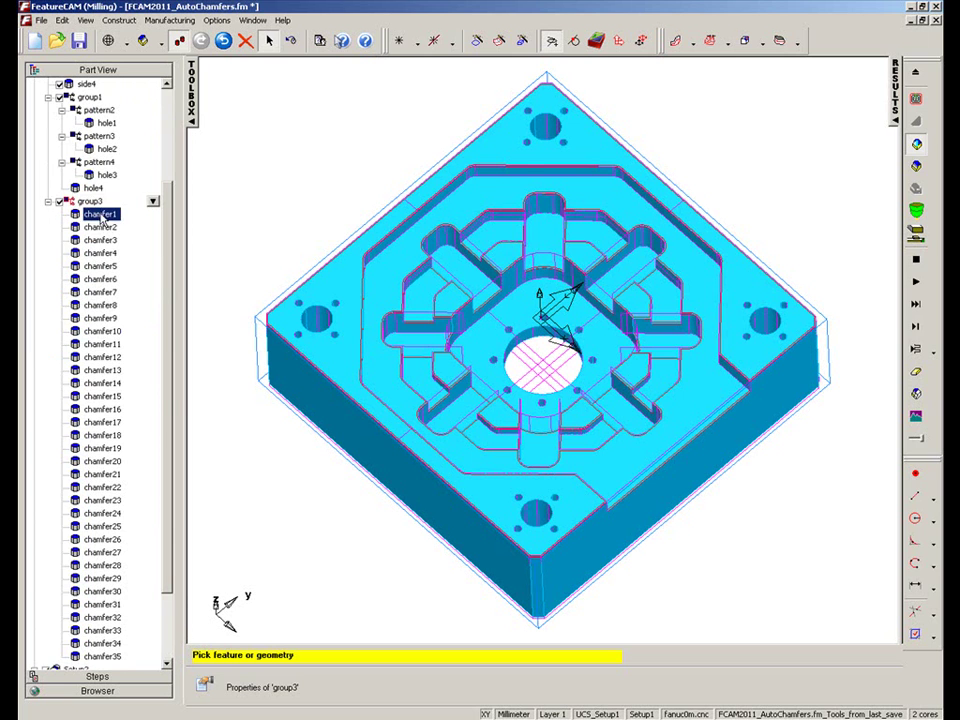
pyautogui.doubleClick(112, 219)
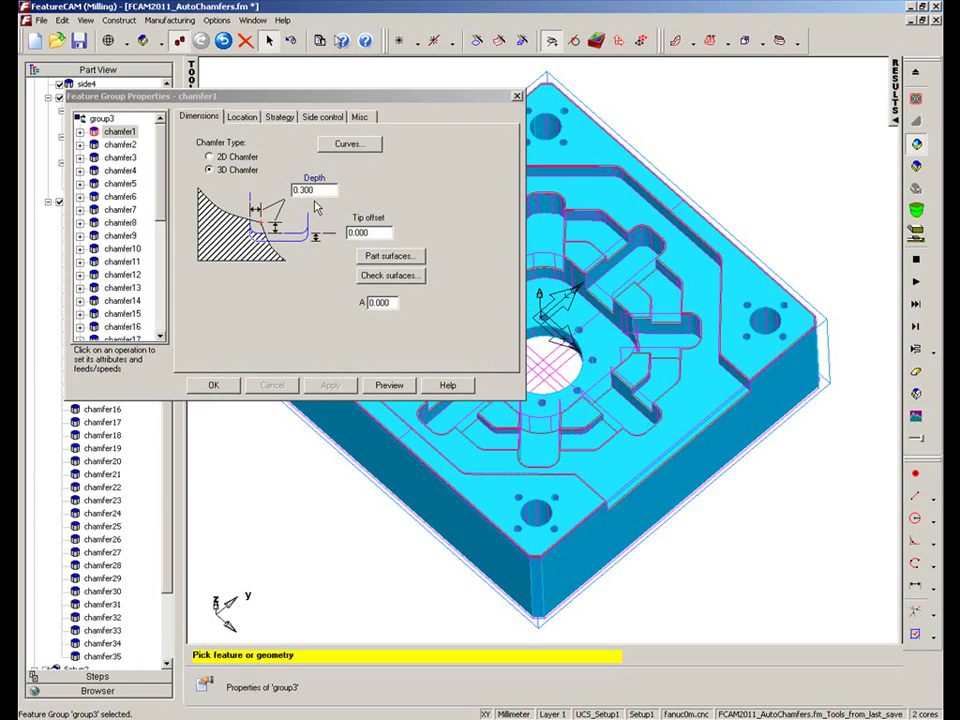
pyautogui.click(80, 132)
pyautogui.click(126, 145)
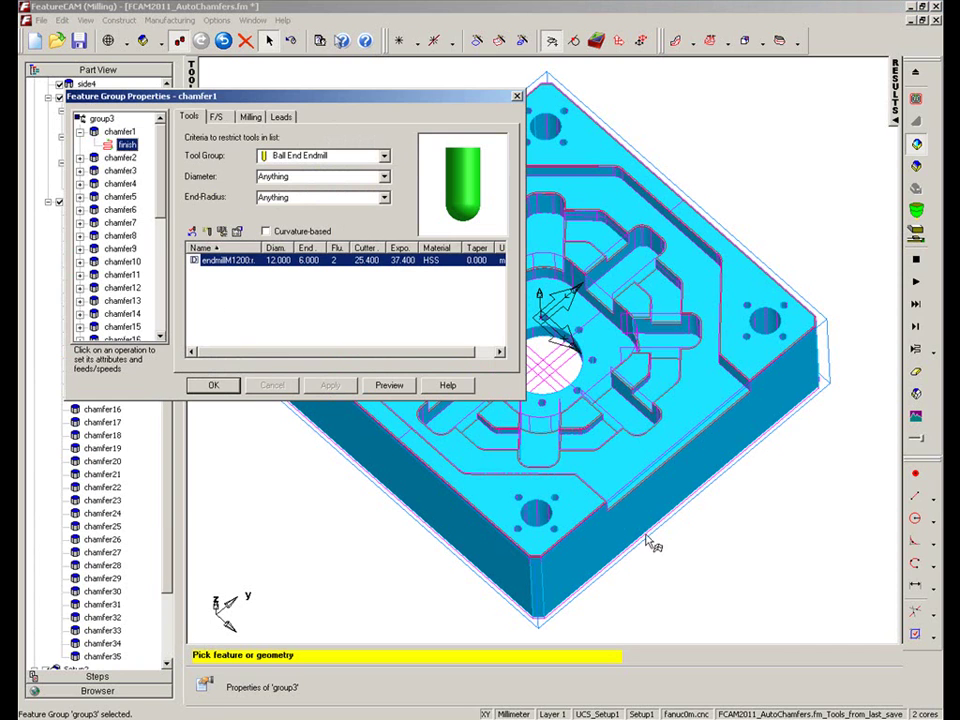
# Step: Switch the tool crib to "tools" and assign the 3 mm ball end mill endmillBM0300 to chamfer1's finish operation
pyautogui.click(826, 713)
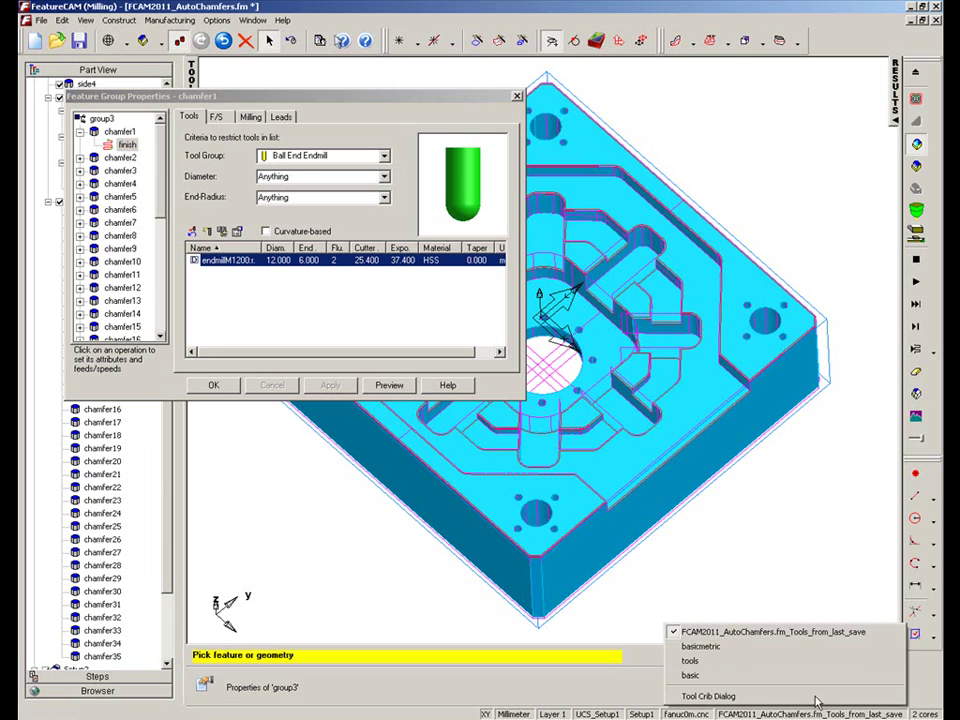
pyautogui.click(759, 662)
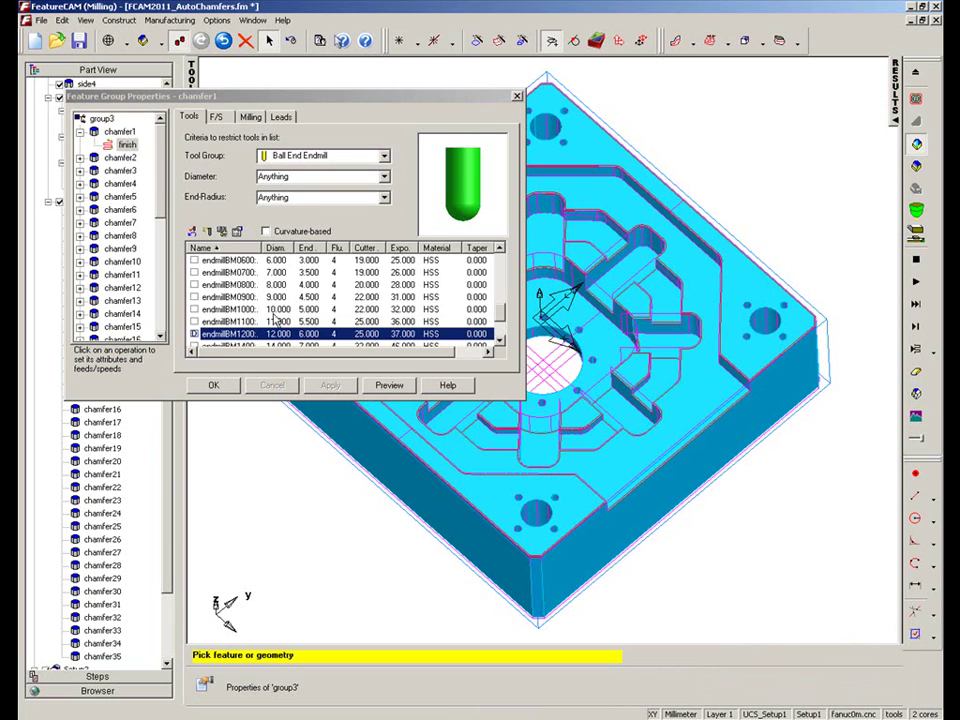
pyautogui.moveTo(503, 318); pyautogui.dragTo(499, 295)
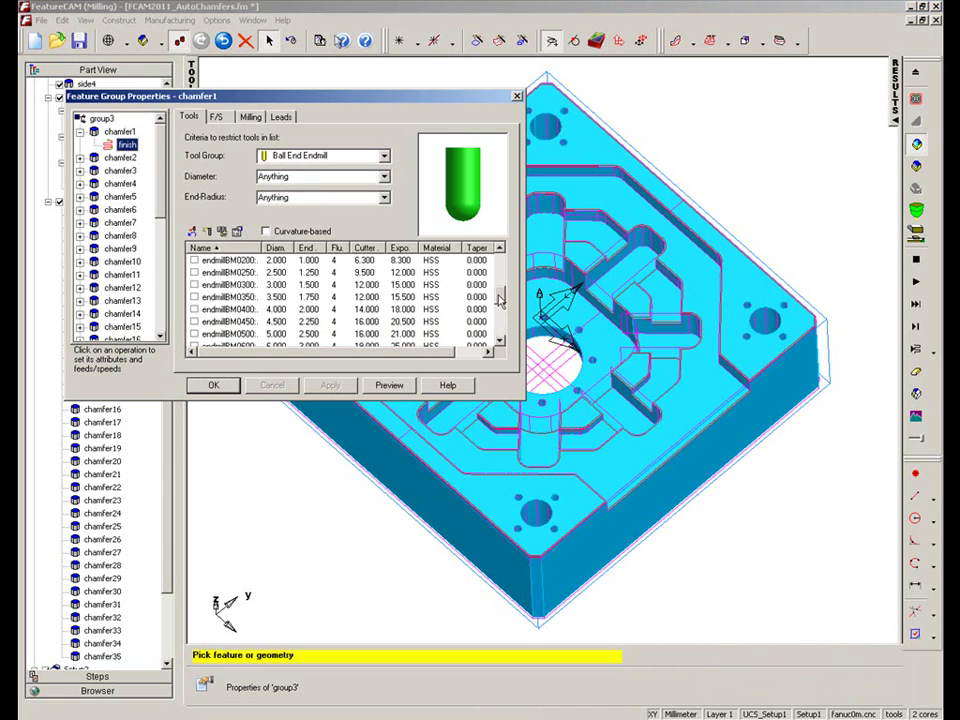
pyautogui.click(195, 285)
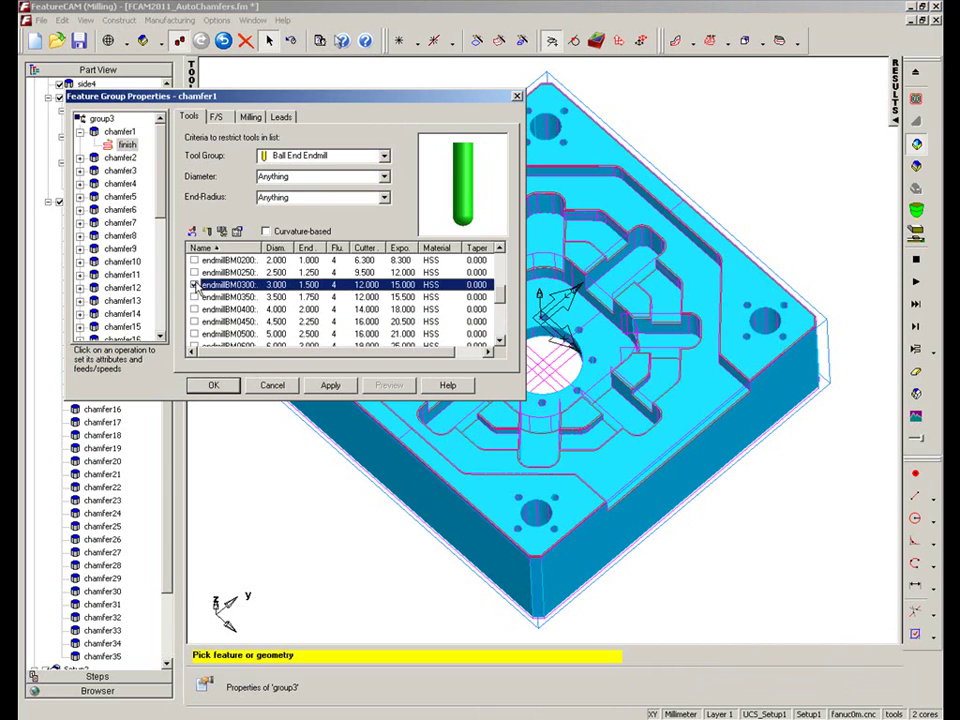
pyautogui.click(330, 385)
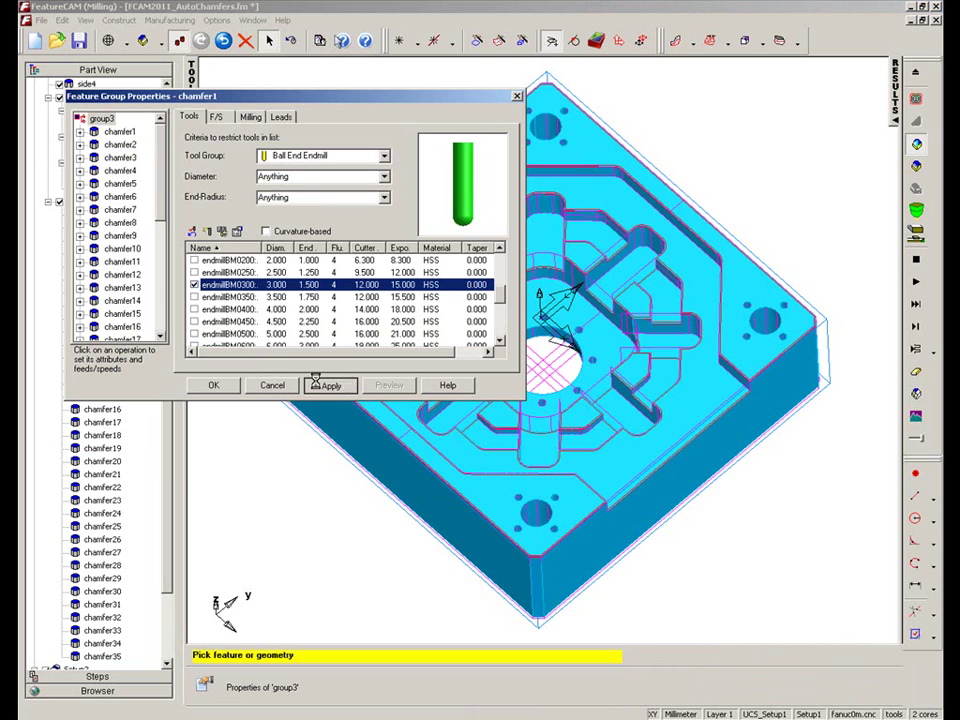
pyautogui.click(212, 386)
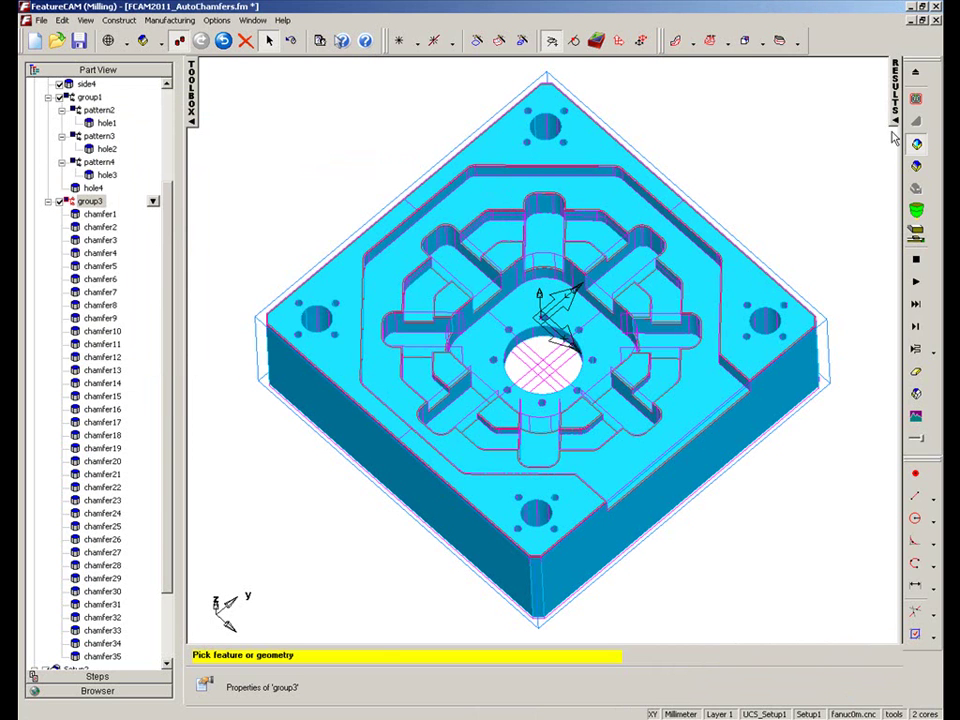
# Step: Override the tool of all edge-break operations from chamfer1 to chamfer35 with endmillBM0300:4reg in the operation list
pyautogui.click(895, 140)
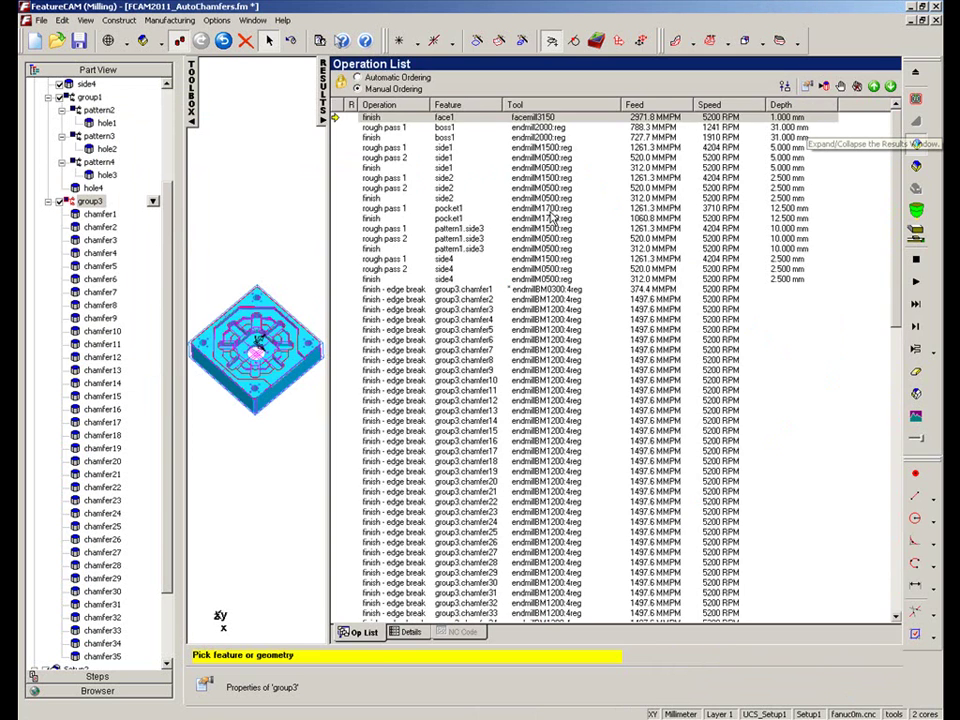
pyautogui.click(440, 291)
pyautogui.scroll(-1, 429, 423)
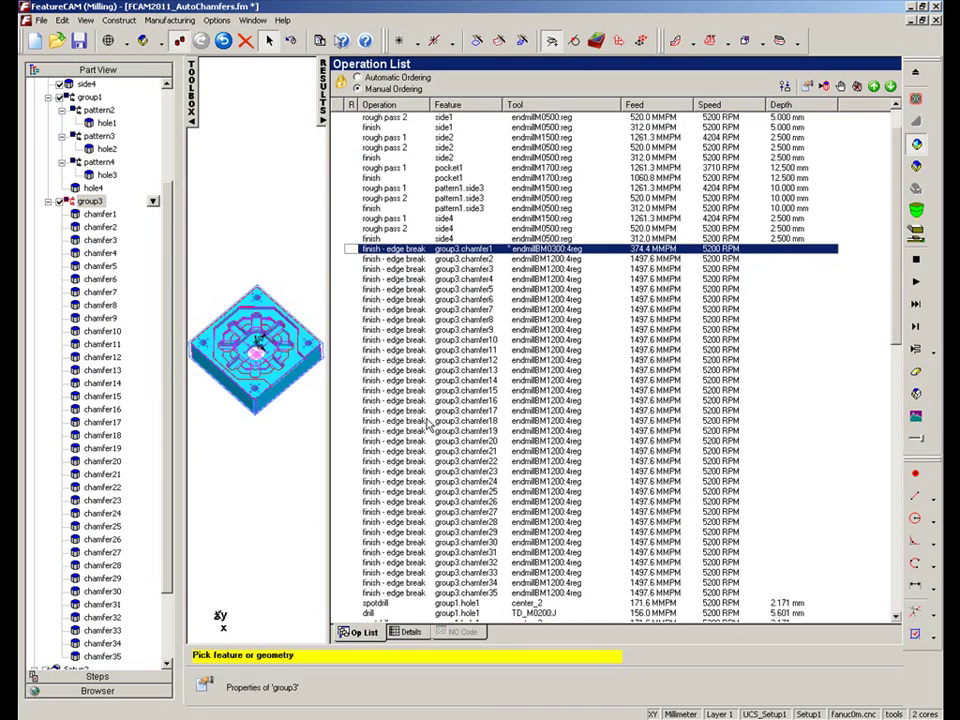
pyautogui.scroll(-1, 429, 423)
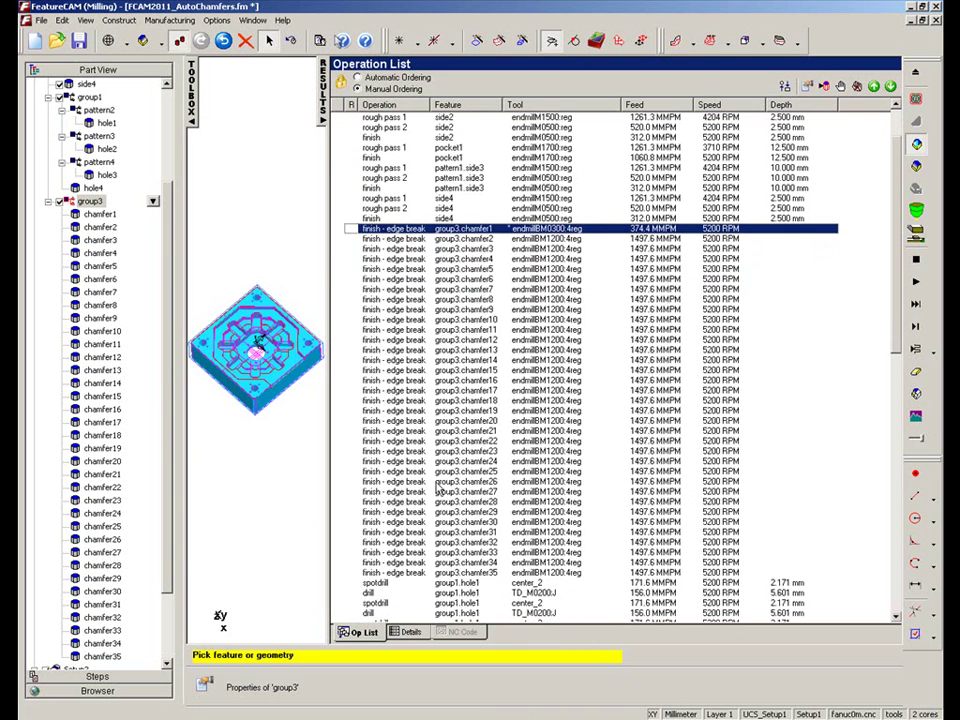
pyautogui.keyDown('shift'); pyautogui.click(397, 574); pyautogui.keyUp('shift')
pyautogui.rightClick(397, 576)
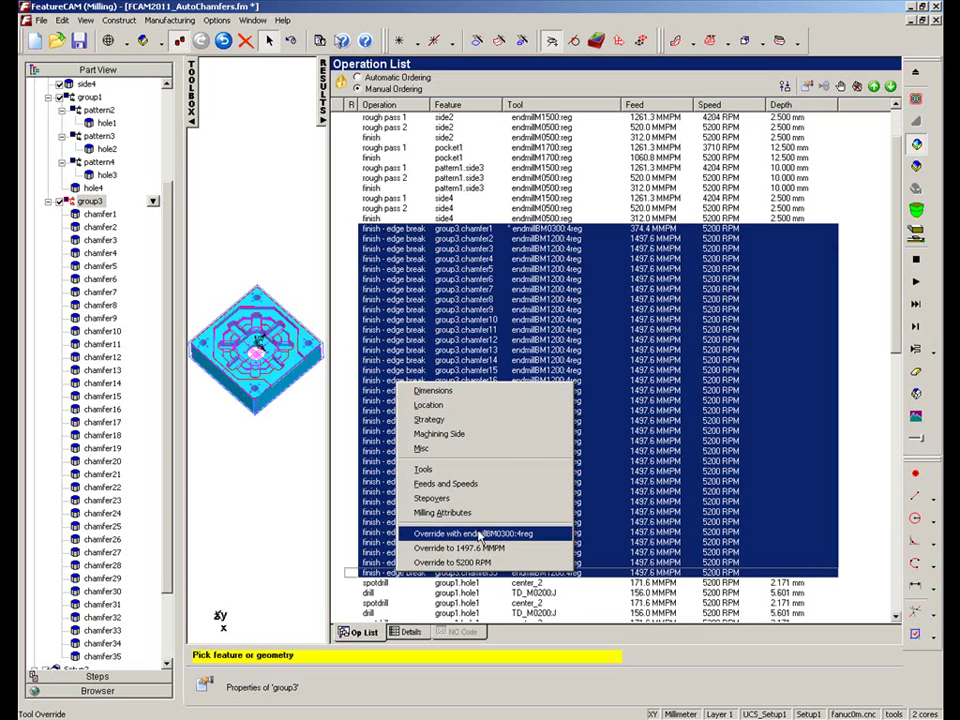
pyautogui.click(478, 535)
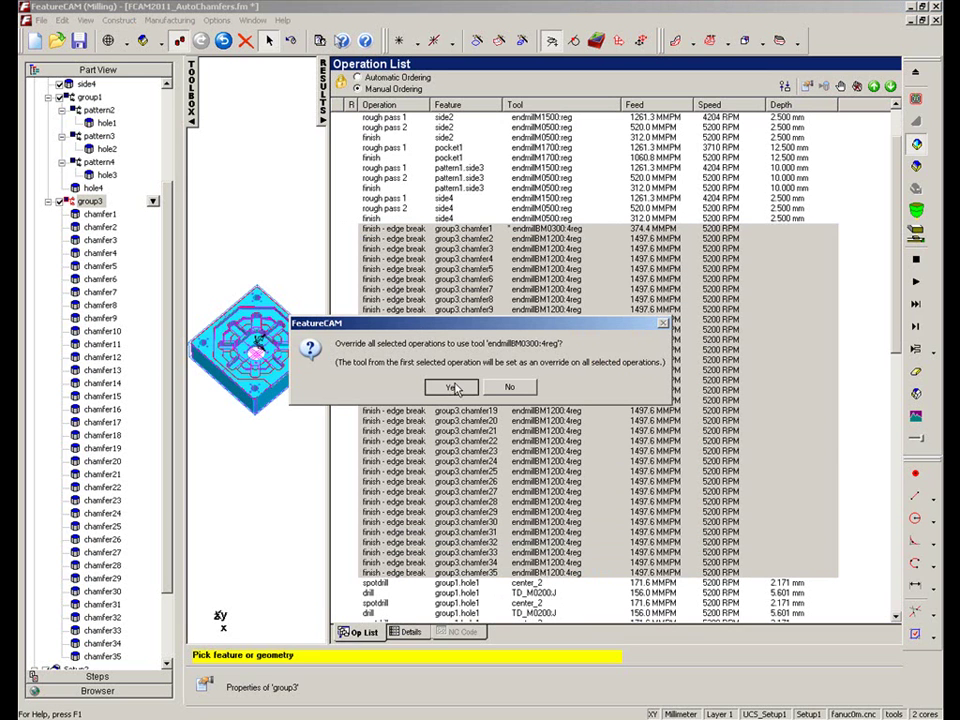
pyautogui.click(453, 387)
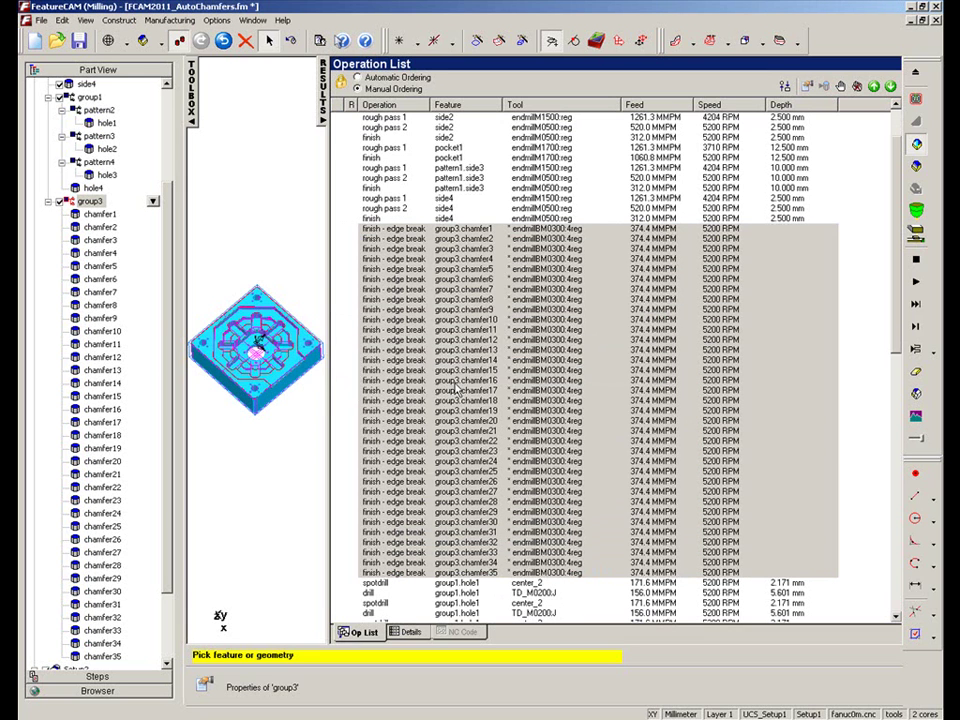
# Step: Run the machining simulation of the whole part and examine the chamfered edges around the central pocket up close
pyautogui.click(324, 119)
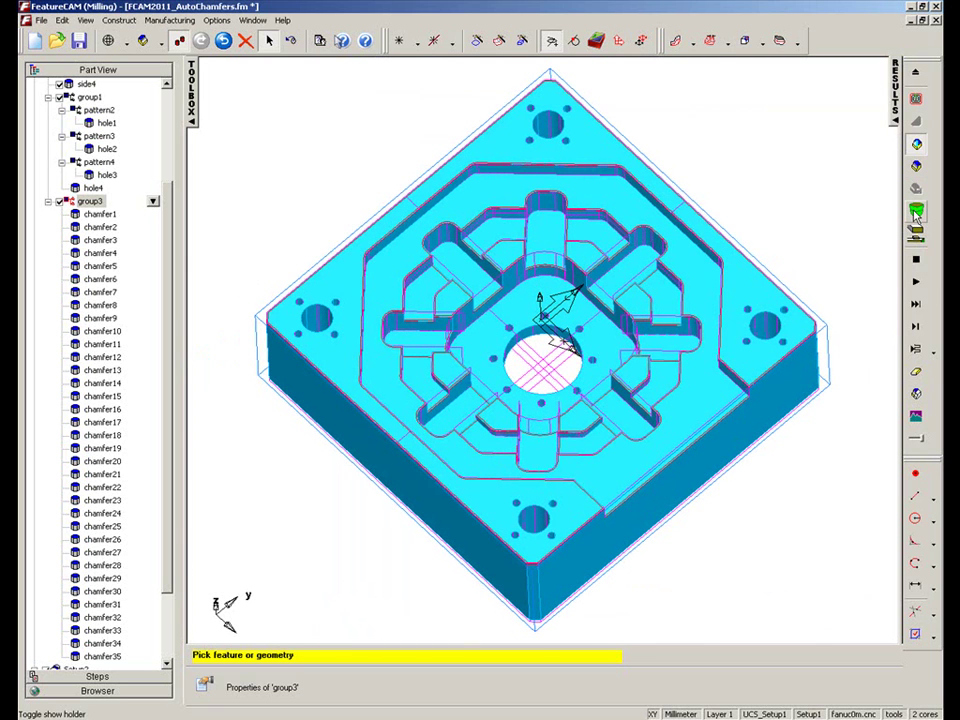
pyautogui.click(916, 281)
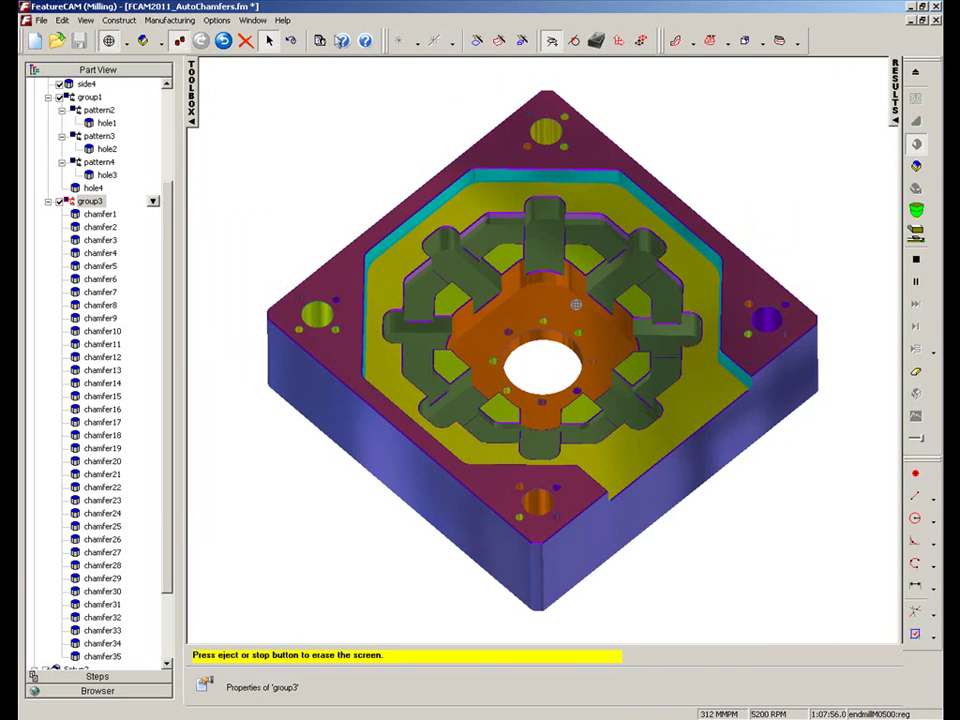
pyautogui.scroll(1, 480, 262)
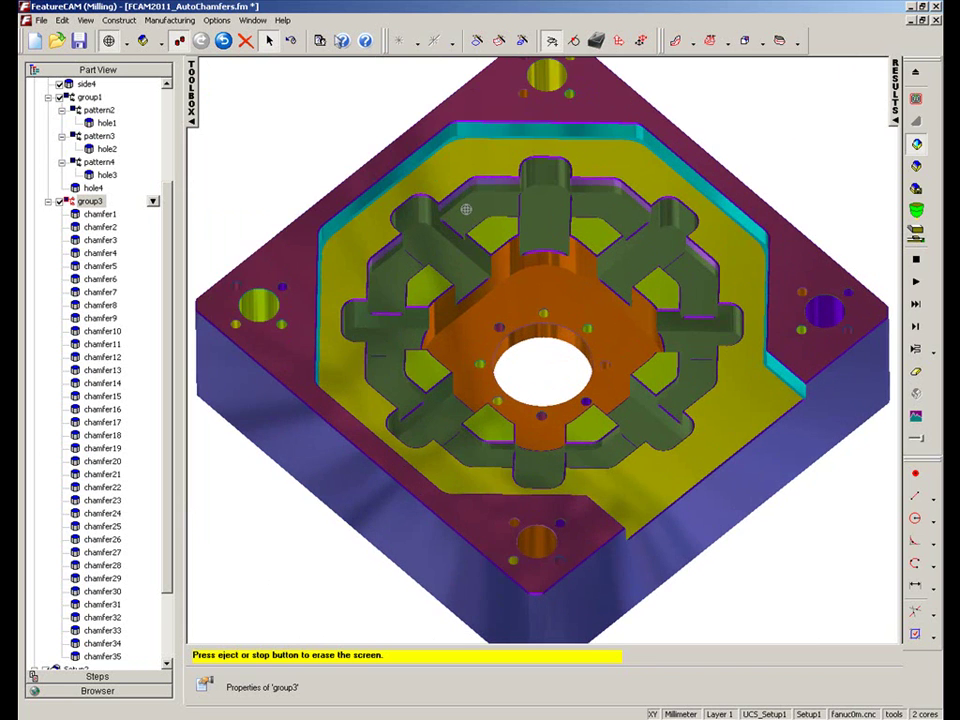
pyautogui.scroll(-1, 464, 201)
pyautogui.scroll(1, 578, 262)
pyautogui.scroll(3, 578, 262)
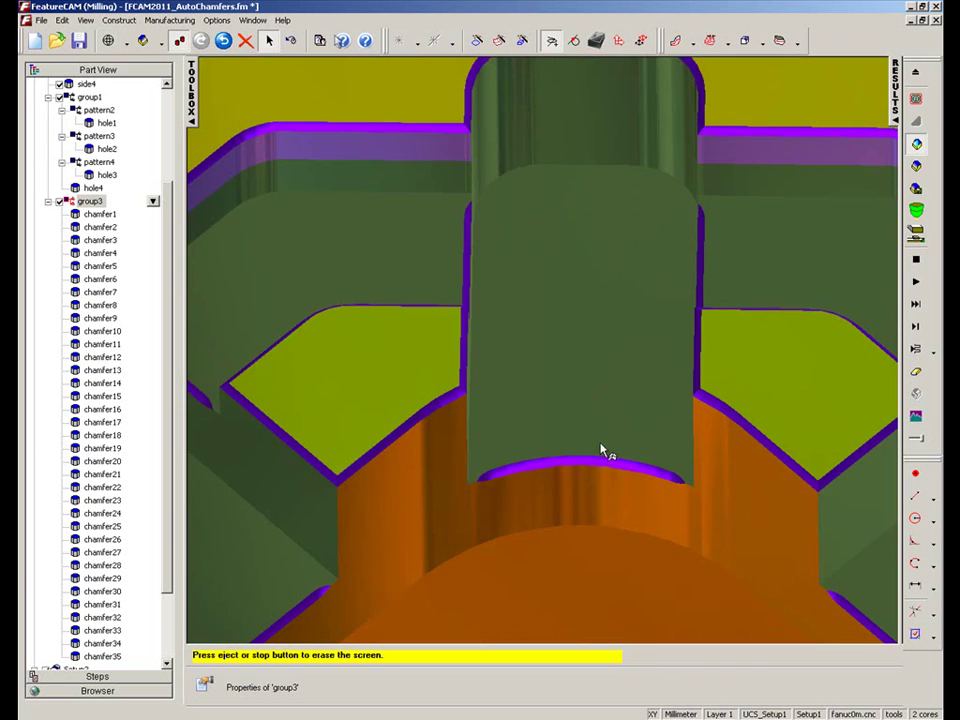